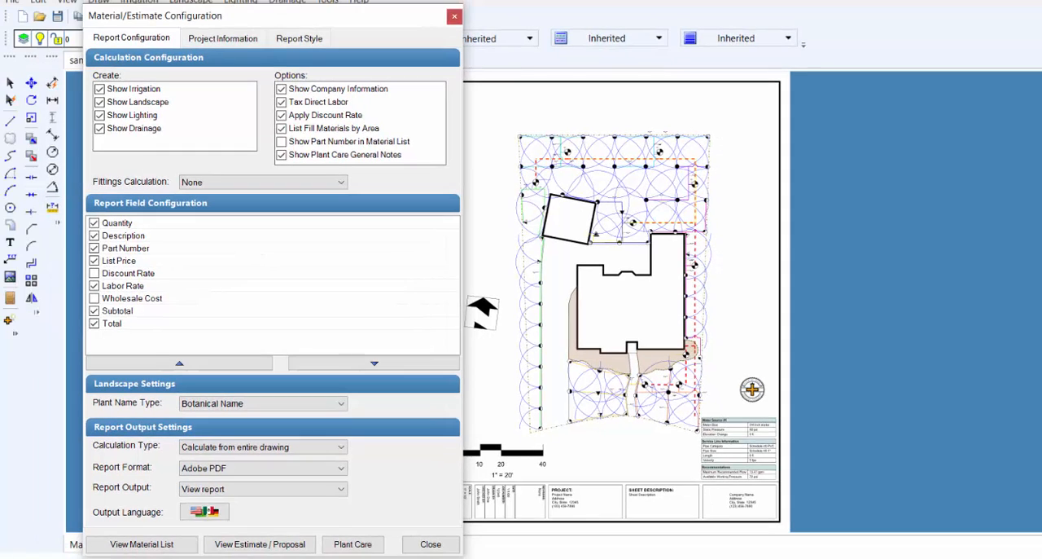
Step: Open the project information settings and review the site information and project contact fields
{"action": "left_click", "coordinate": [360, 268]}
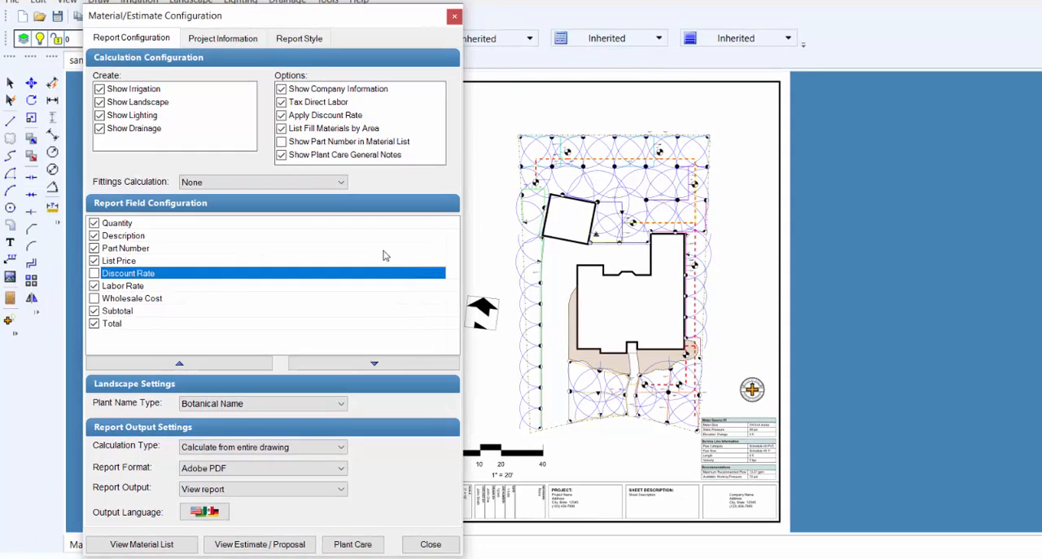
{"action": "left_click", "coordinate": [217, 45]}
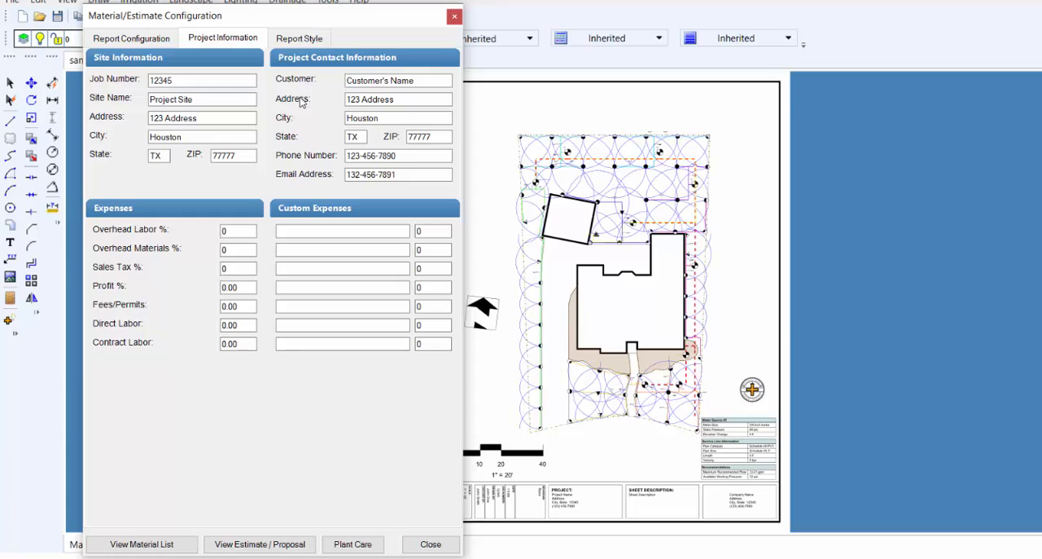
{"action": "left_click", "coordinate": [224, 231]}
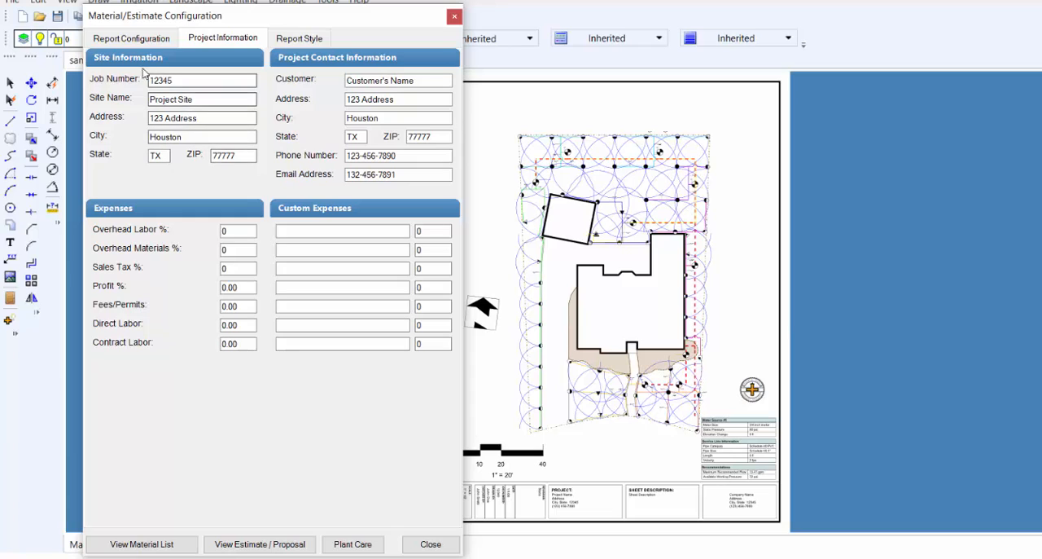
{"action": "left_click", "coordinate": [205, 82]}
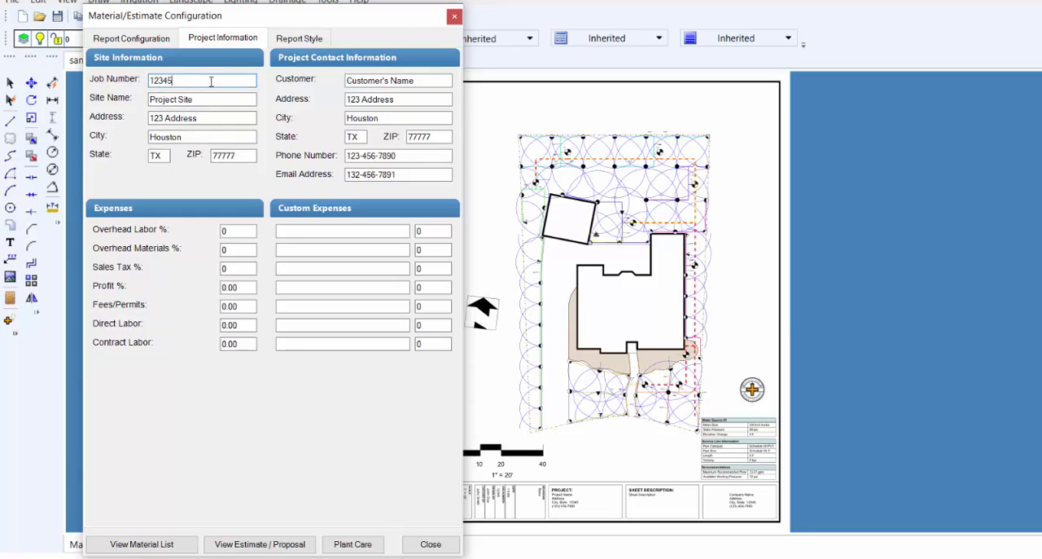
{"action": "left_click_drag", "start_coordinate": [216, 99], "coordinate": [150, 96]}
{"action": "left_click", "coordinate": [207, 119]}
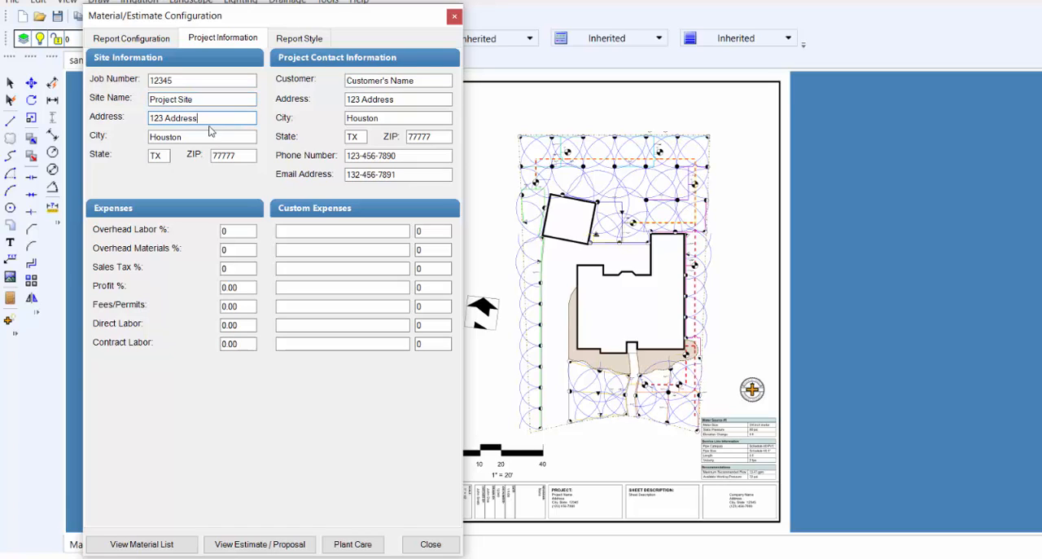
{"action": "left_click", "coordinate": [199, 136]}
{"action": "left_click", "coordinate": [245, 157]}
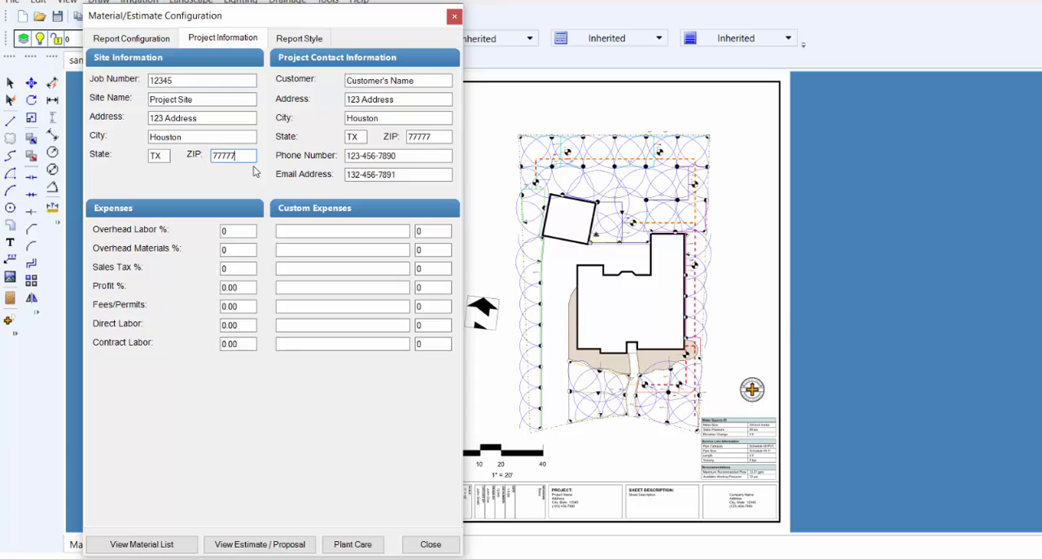
{"action": "left_click", "coordinate": [428, 81]}
{"action": "left_click", "coordinate": [414, 96]}
{"action": "left_click", "coordinate": [391, 122]}
{"action": "left_click", "coordinate": [399, 156]}
Step: Replace the email address entry in the project contact information with the customer's e-mail
{"action": "left_click", "coordinate": [405, 173]}
{"action": "left_click_drag", "start_coordinate": [416, 175], "coordinate": [339, 173]}
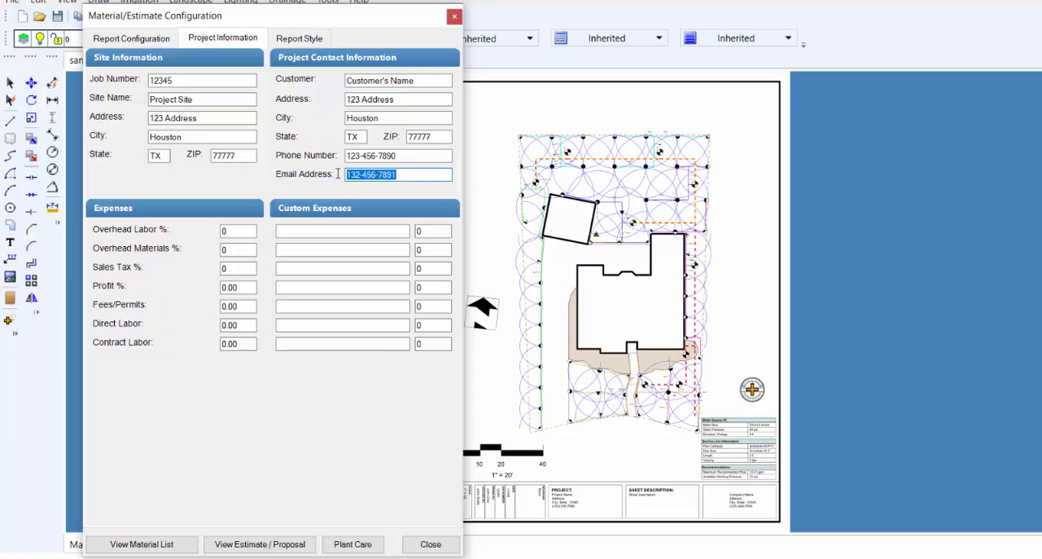
{"action": "type", "text": "someone@"}
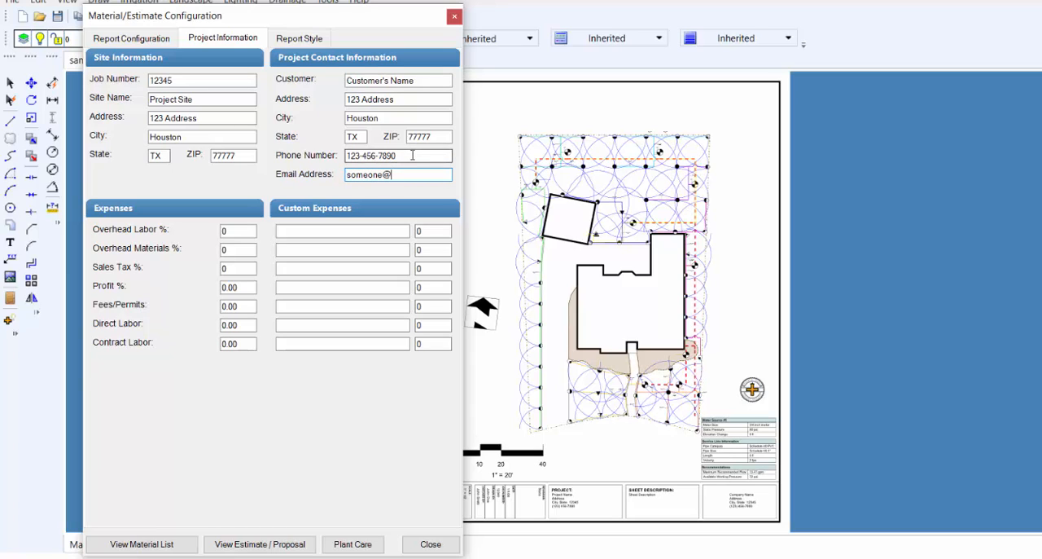
{"action": "type", "text": "somewhere.com"}
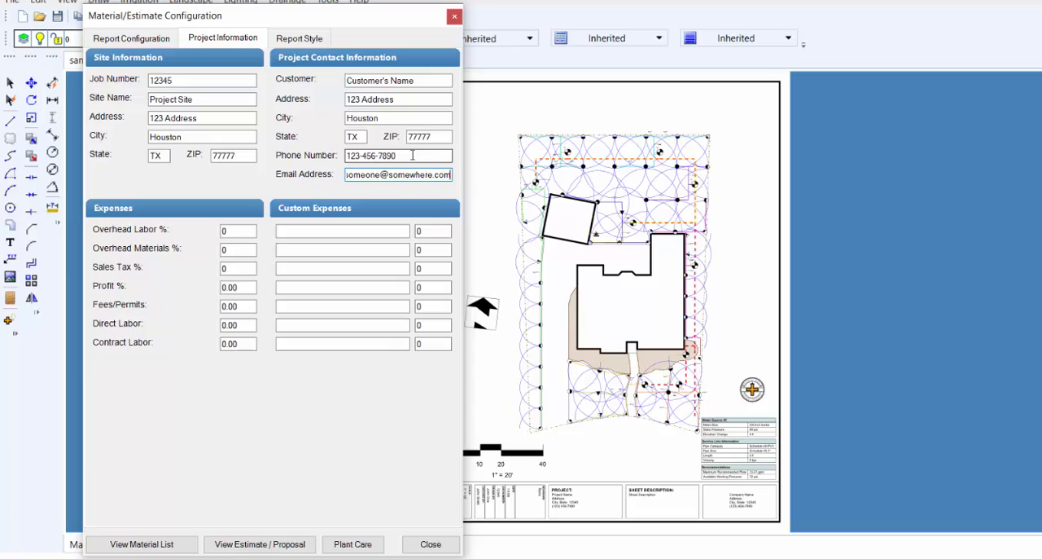
Step: Set the overhead labor expense to 30 percent
{"action": "left_click", "coordinate": [241, 234]}
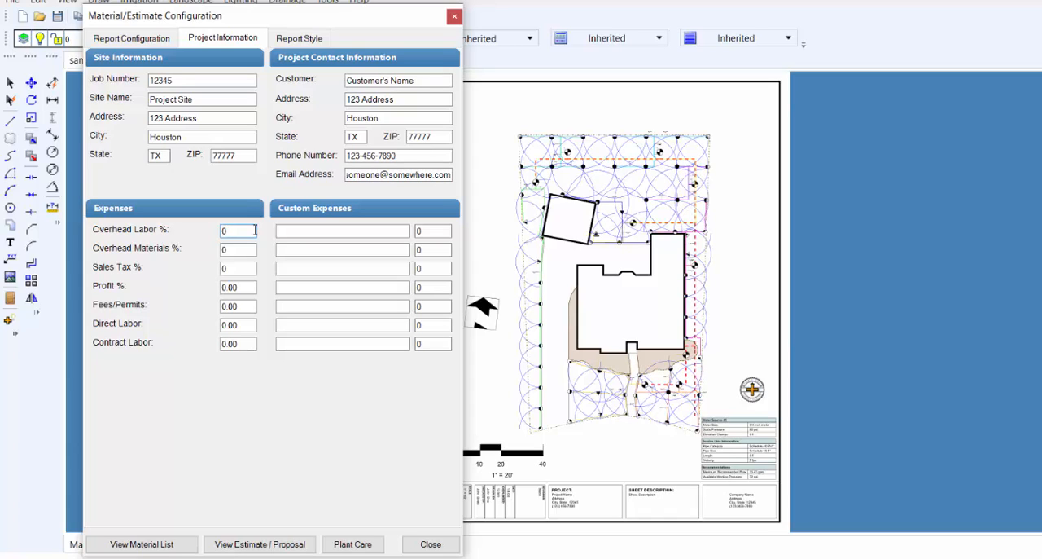
{"action": "key", "text": "BackSpace"}
{"action": "type", "text": "22"}
{"action": "key", "text": "BackSpace"}
Step: Set overhead materials to 08 percent and sales tax to 8.25 percent in the expenses
{"action": "key", "text": "BackSpace"}
{"action": "type", "text": "30"}
{"action": "left_click", "coordinate": [246, 250]}
{"action": "key", "text": "BackSpace"}
{"action": "type", "text": "08"}
{"action": "key", "text": "Tab"}
{"action": "type", "text": "8.25"}
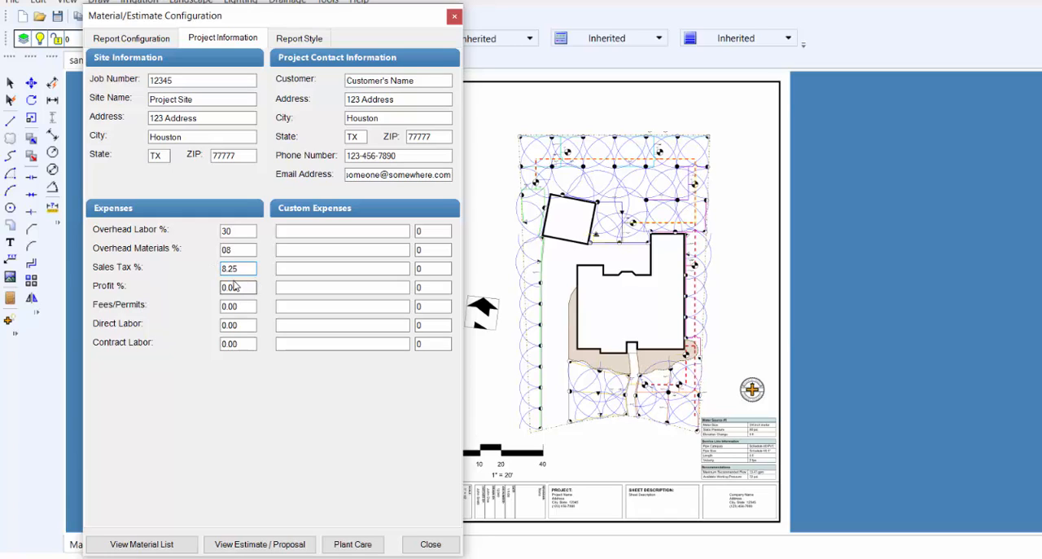
Step: Set the profit to 40 percent and the contract labor expense to 1100.00
{"action": "left_click_drag", "start_coordinate": [249, 287], "coordinate": [222, 287]}
{"action": "type", "text": "40"}
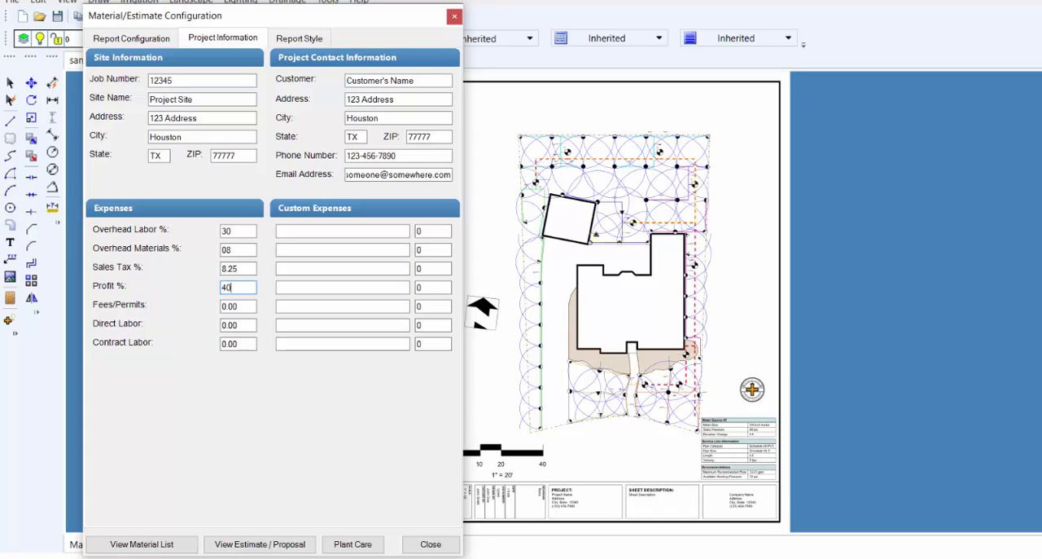
{"action": "left_click", "coordinate": [249, 306]}
{"action": "left_click", "coordinate": [249, 326]}
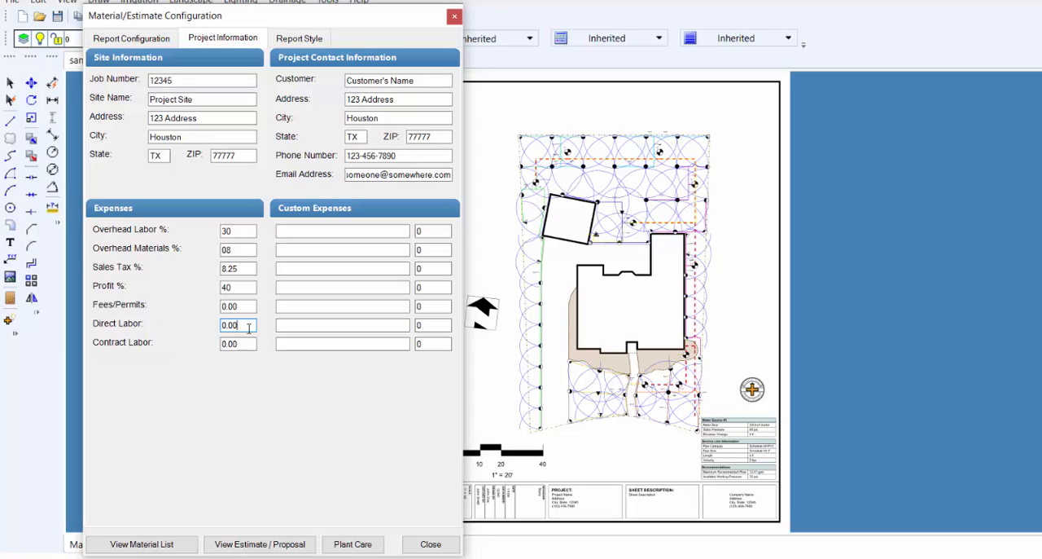
{"action": "left_click", "coordinate": [249, 343]}
{"action": "left_click_drag", "start_coordinate": [250, 343], "coordinate": [206, 347]}
{"action": "type", "text": "1100.00"}
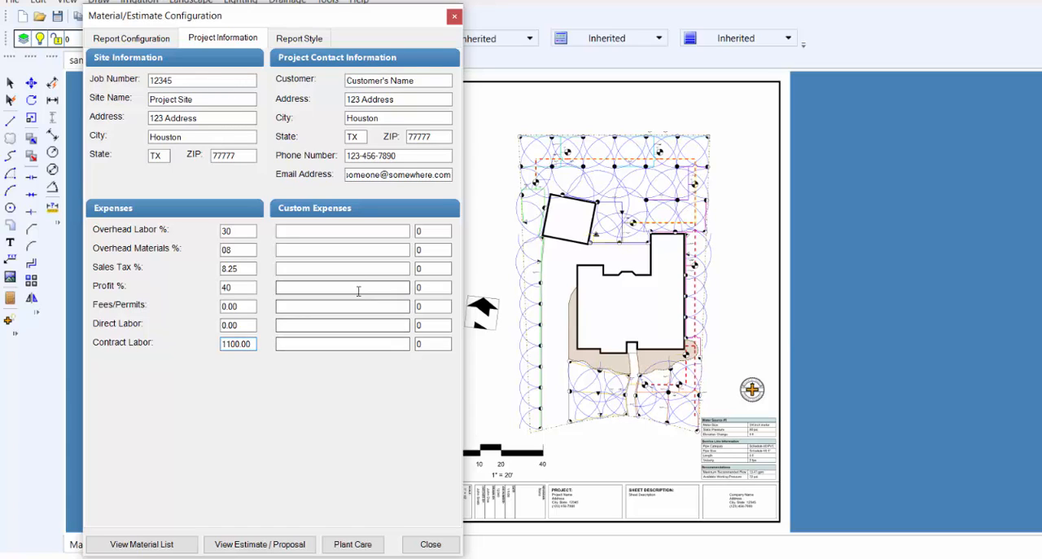
Step: Add a custom expense named Trencher Rental with an amount of 200
{"action": "left_click", "coordinate": [373, 231]}
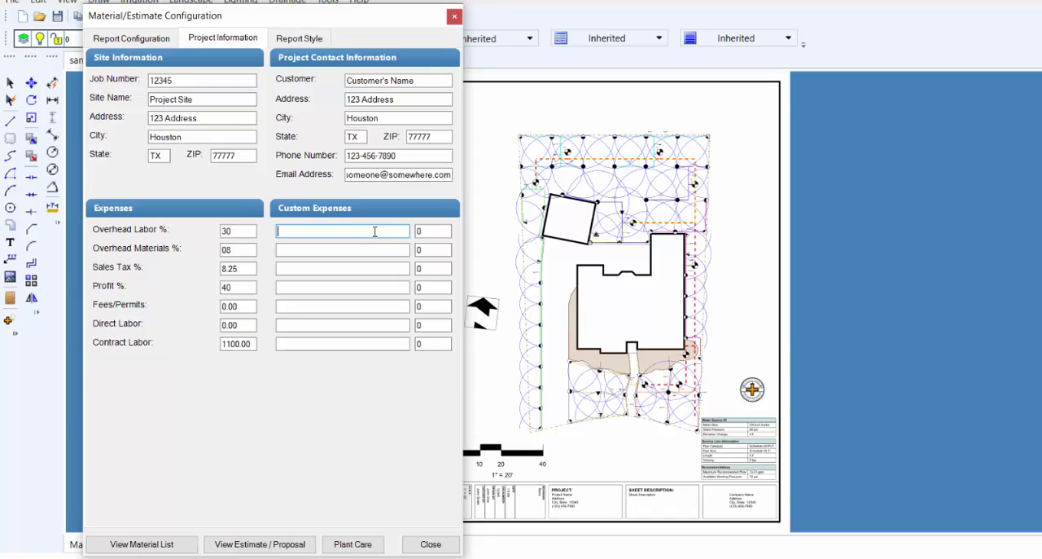
{"action": "type", "text": "Trencher Rental"}
{"action": "left_click", "coordinate": [425, 232]}
{"action": "left_click", "coordinate": [477, 237]}
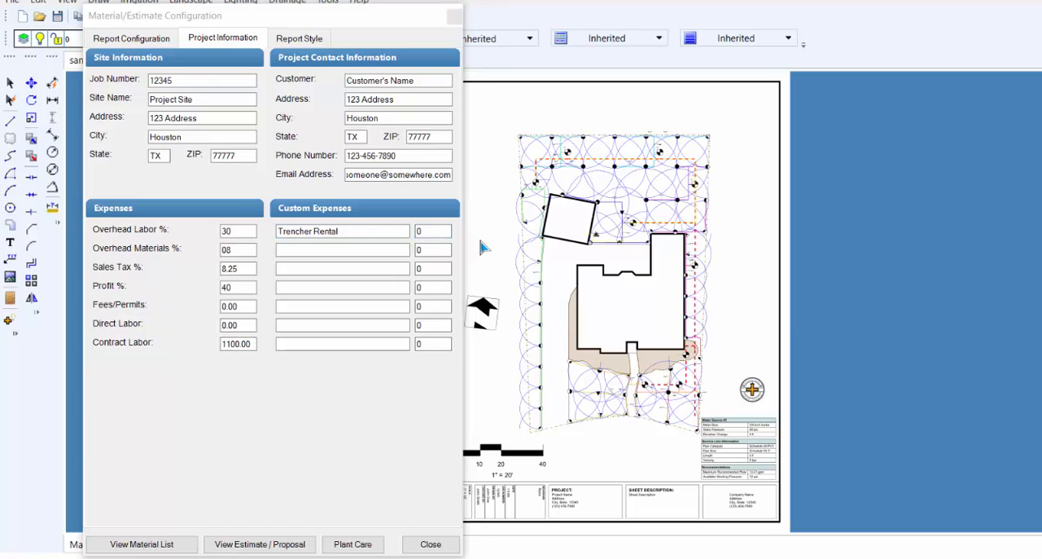
{"action": "left_click", "coordinate": [419, 232]}
{"action": "type", "text": "200"}
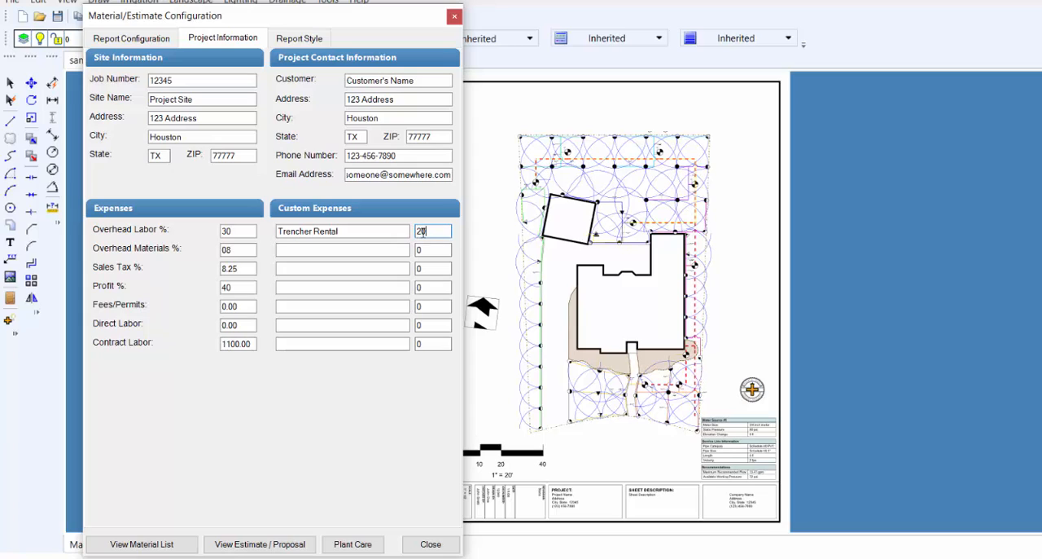
{"action": "left_click", "coordinate": [375, 252]}
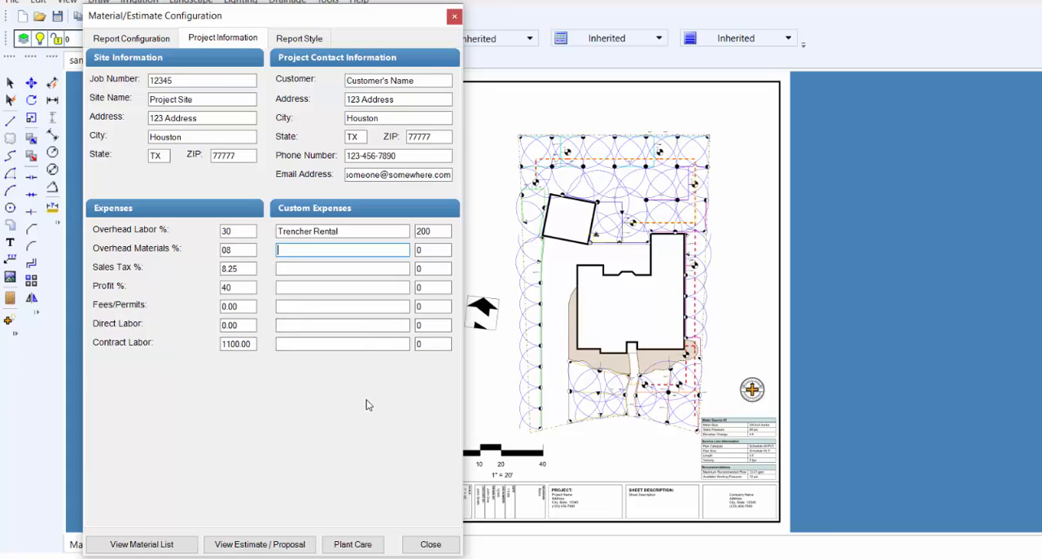
Step: Generate the material list report, read through its irrigation items, and return to the drawing program
{"action": "left_click", "coordinate": [136, 541]}
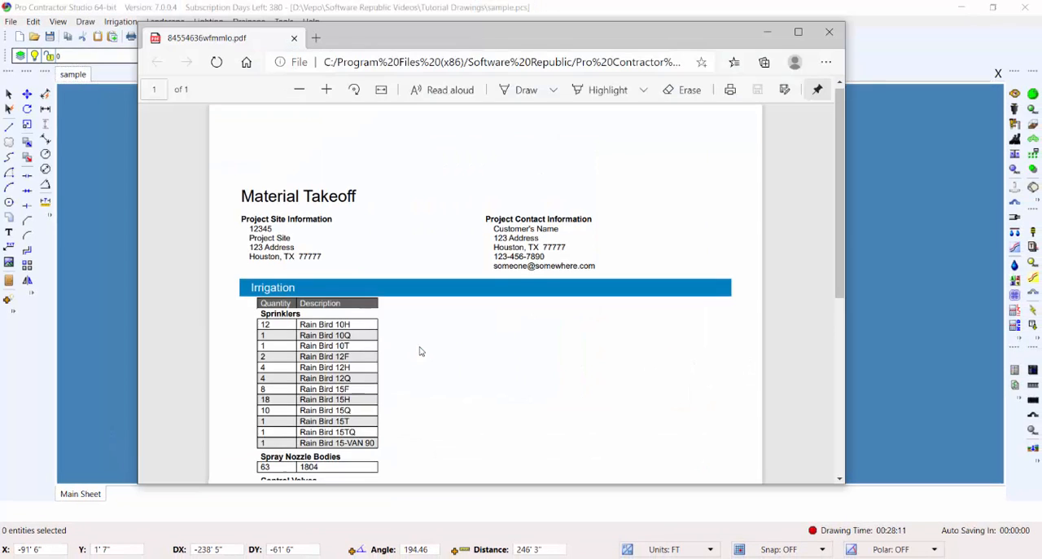
{"action": "scroll", "coordinate": [423, 346], "scroll_direction": "down", "scroll_amount": 3}
{"action": "scroll", "coordinate": [423, 346], "scroll_direction": "down", "scroll_amount": 2}
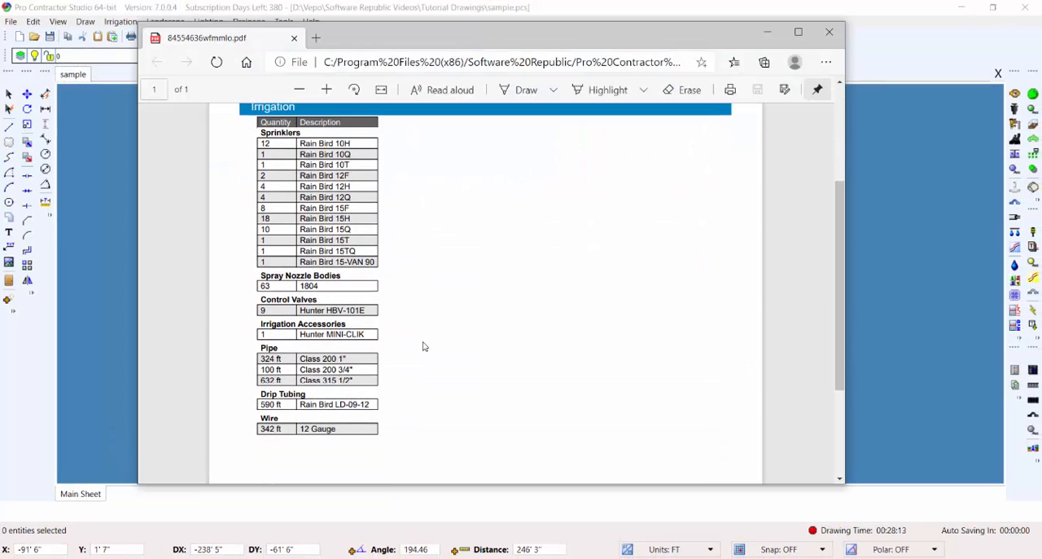
{"action": "scroll", "coordinate": [423, 346], "scroll_direction": "down", "scroll_amount": 2}
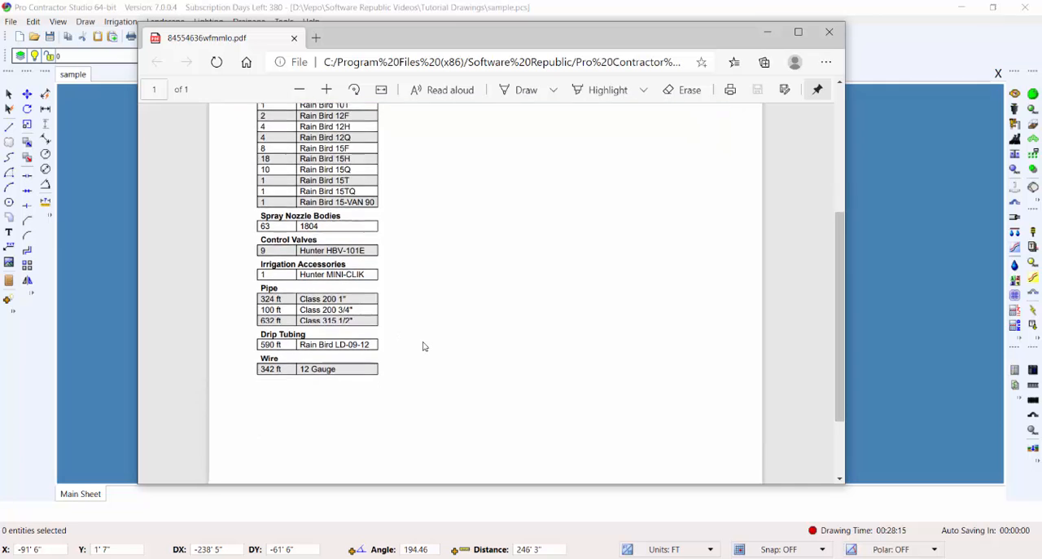
{"action": "scroll", "coordinate": [422, 340], "scroll_direction": "up", "scroll_amount": 5}
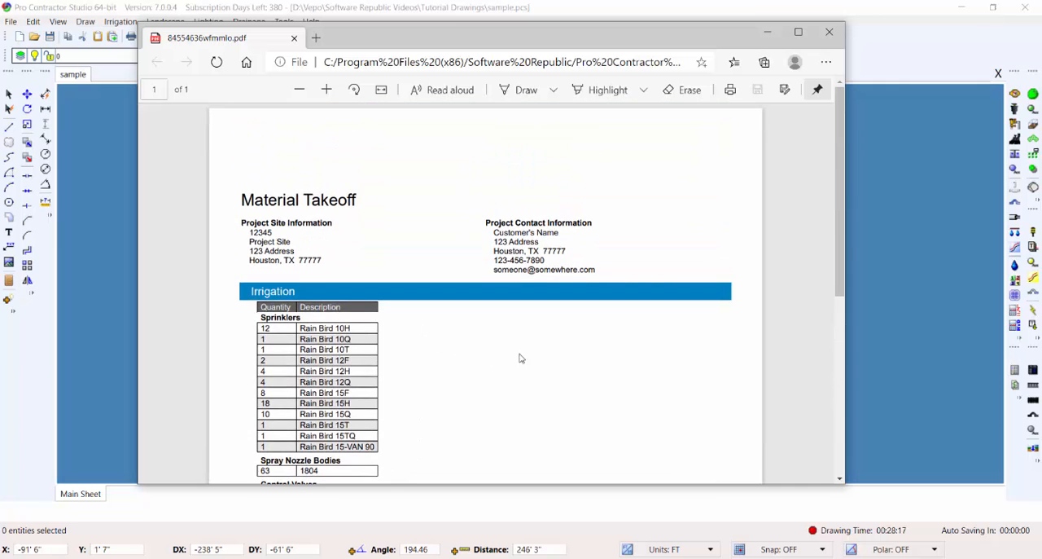
{"action": "left_click", "coordinate": [896, 345]}
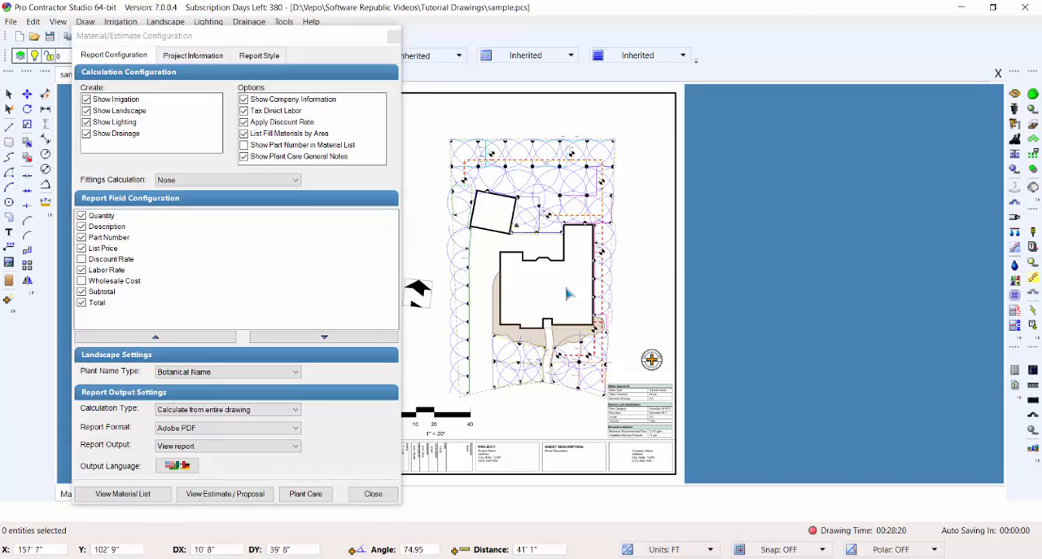
Step: Generate the estimate proposal from the project information and check its item pricing and cost summary
{"action": "left_click", "coordinate": [174, 59]}
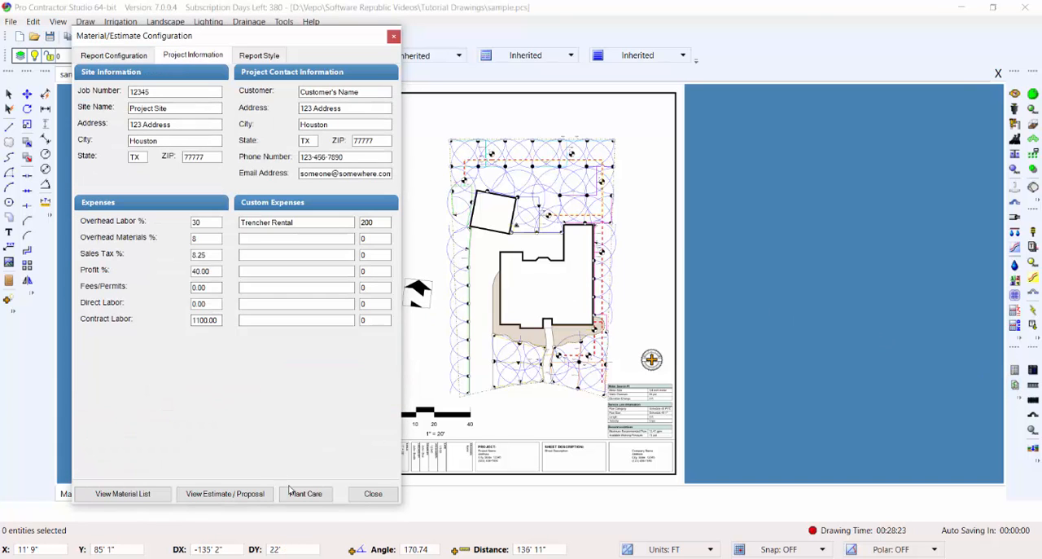
{"action": "left_click", "coordinate": [252, 494]}
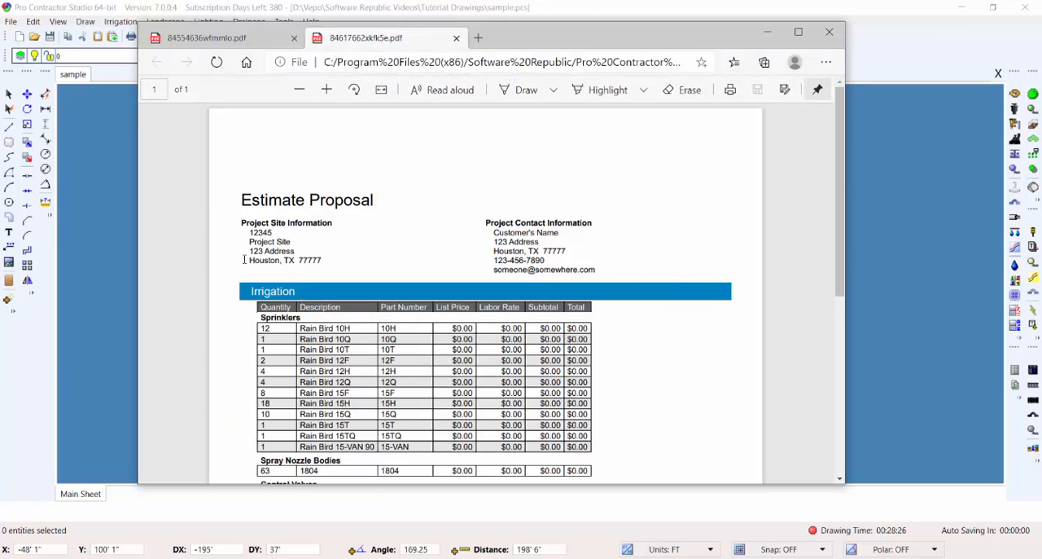
{"action": "scroll", "coordinate": [675, 270], "scroll_direction": "down", "scroll_amount": 3}
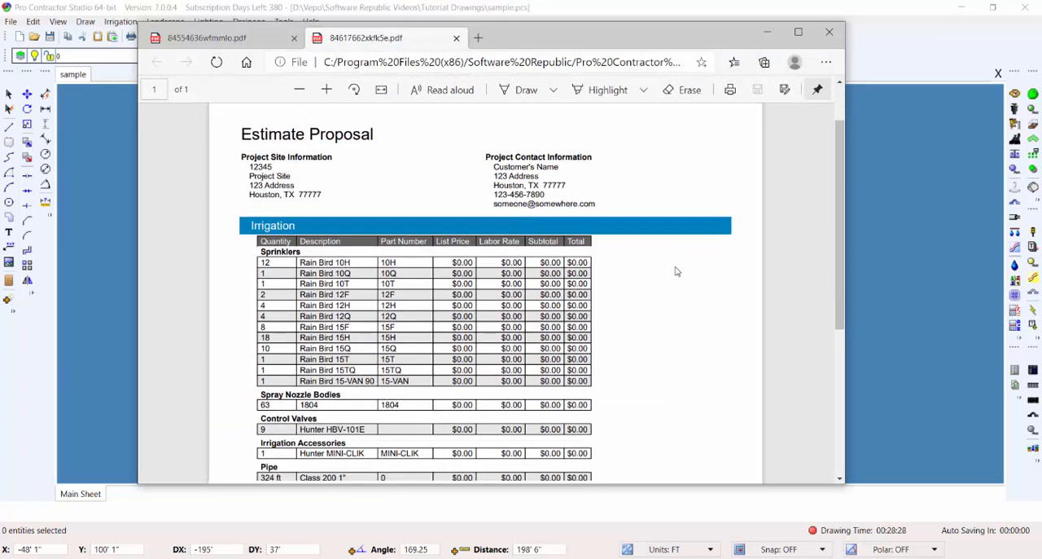
{"action": "scroll", "coordinate": [675, 270], "scroll_direction": "down", "scroll_amount": 4}
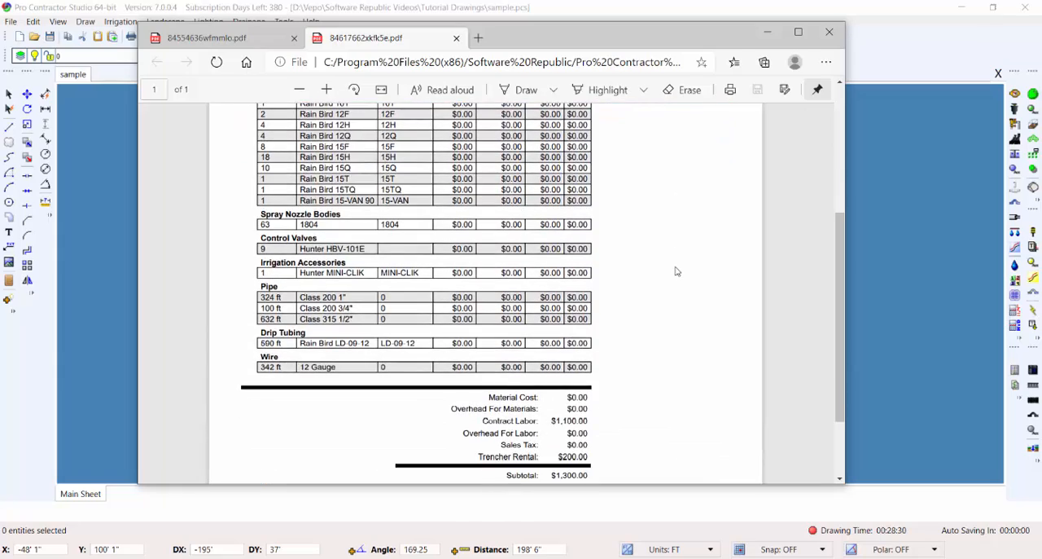
{"action": "scroll", "coordinate": [675, 270], "scroll_direction": "down", "scroll_amount": 2}
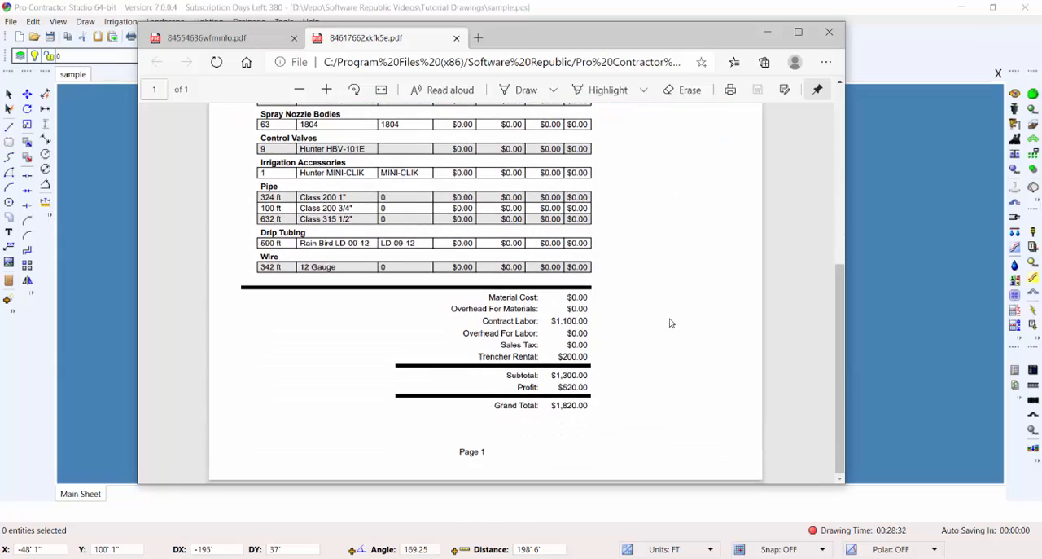
{"action": "scroll", "coordinate": [667, 336], "scroll_direction": "up", "scroll_amount": 5}
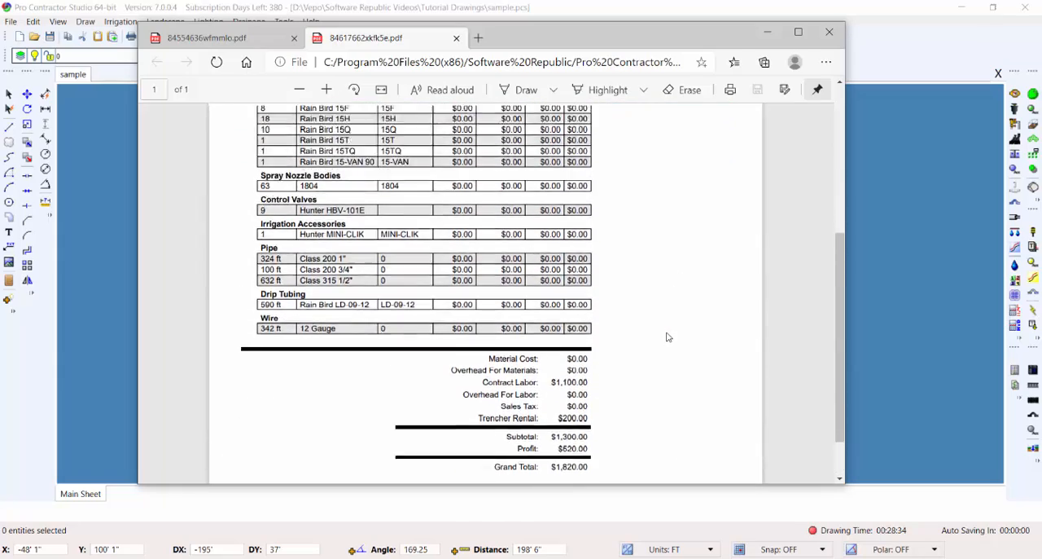